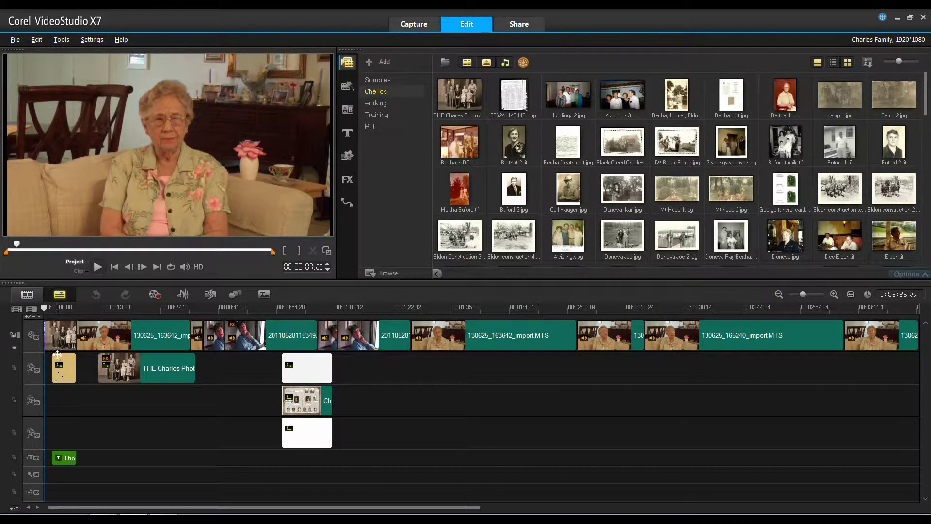
Preview the opening family photo with its title overlay on the timeline, and switch the project to Storyboard view
{"action": "left_click", "coordinate": [59, 342]}
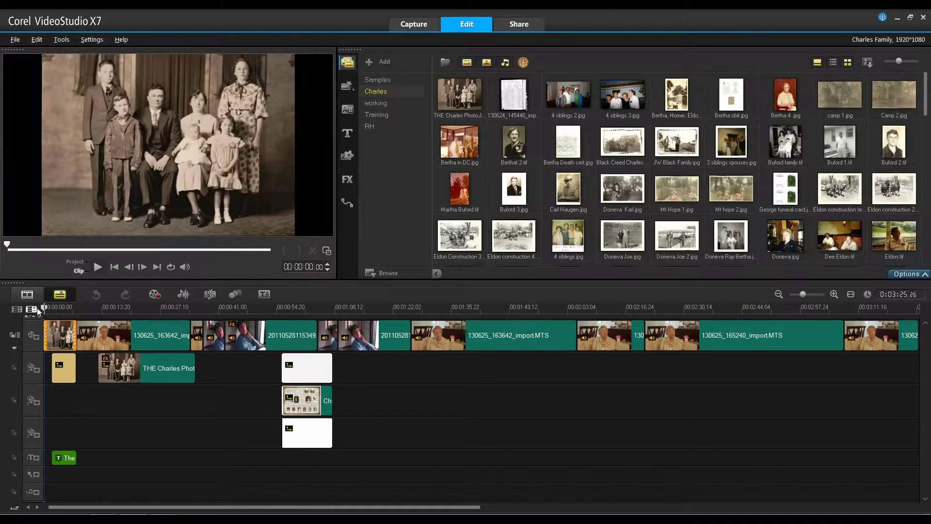
{"action": "left_click_drag", "start_coordinate": [43, 308], "coordinate": [55, 309]}
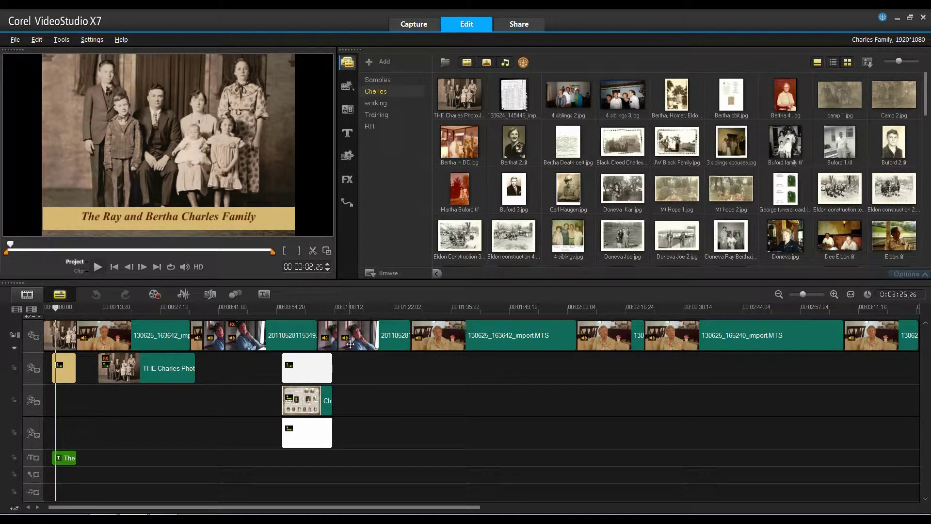
{"action": "left_click", "coordinate": [27, 295]}
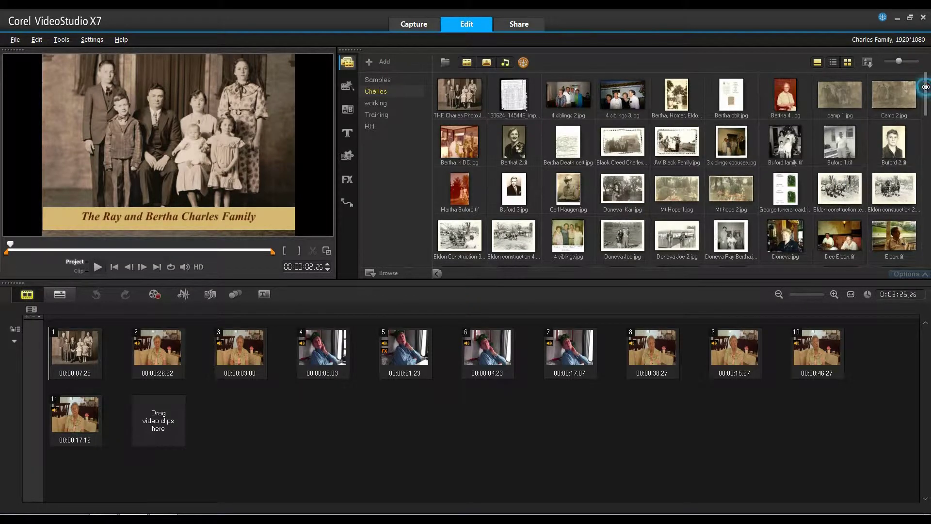
Move the Honeymoon cottage photo in the media library to sit directly after the Honeymoon cottage video clip
{"action": "left_click_drag", "start_coordinate": [924, 86], "coordinate": [928, 219]}
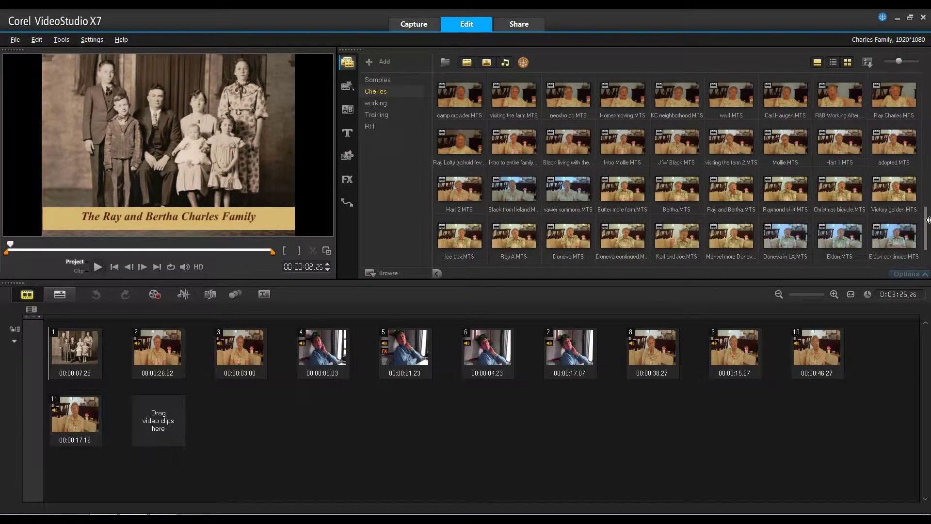
{"action": "left_click_drag", "start_coordinate": [929, 219], "coordinate": [929, 229]}
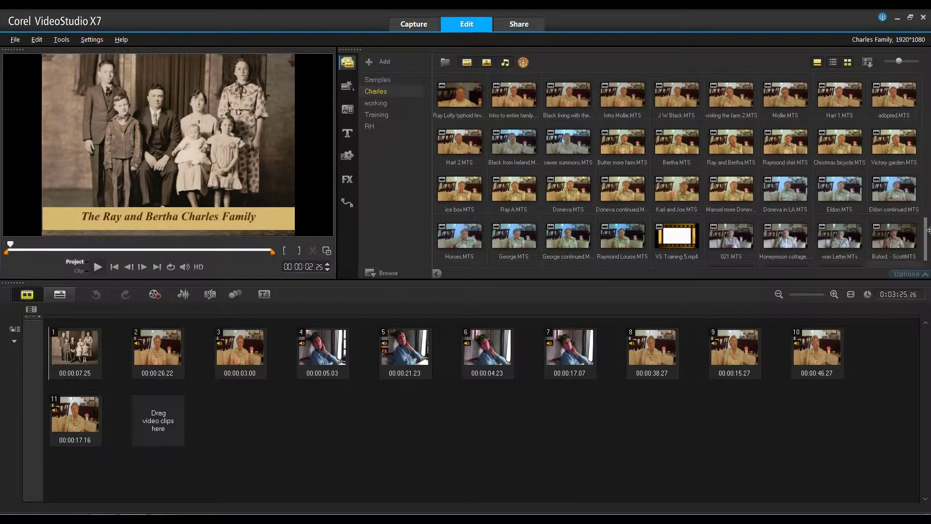
{"action": "left_click_drag", "start_coordinate": [929, 230], "coordinate": [929, 219]}
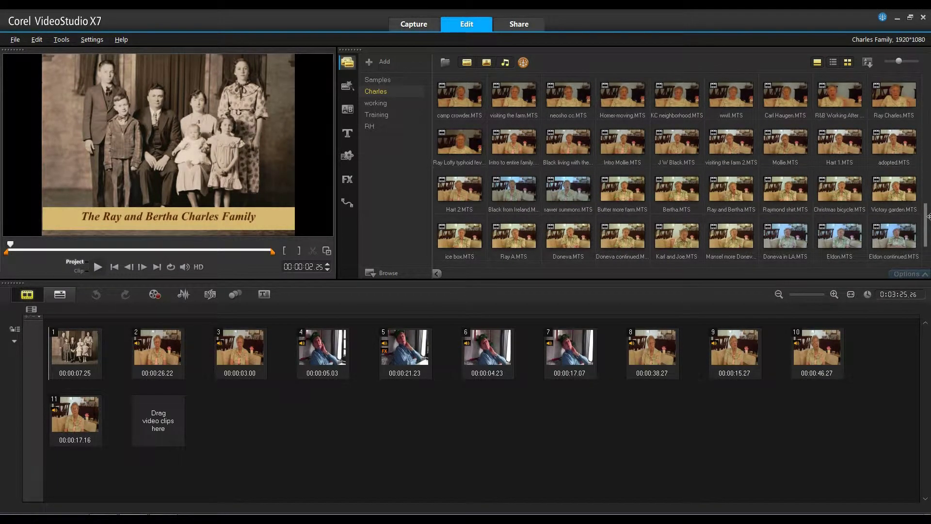
{"action": "left_click_drag", "start_coordinate": [929, 216], "coordinate": [928, 140]}
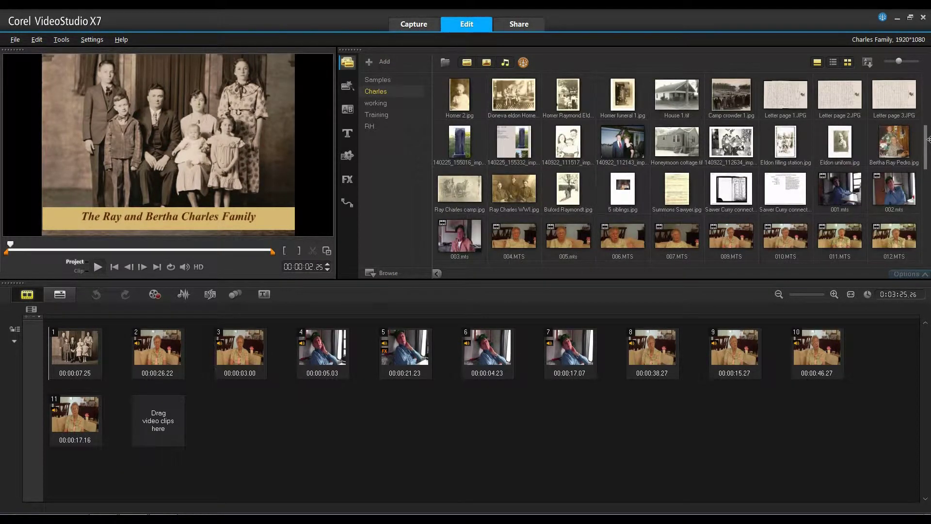
{"action": "left_click", "coordinate": [678, 145]}
{"action": "mouse_move", "coordinate": [678, 149]}
{"action": "left_mouse_down"}
{"action": "mouse_move", "coordinate": [690, 266]}
{"action": "mouse_move", "coordinate": [680, 208]}
{"action": "left_mouse_up"}
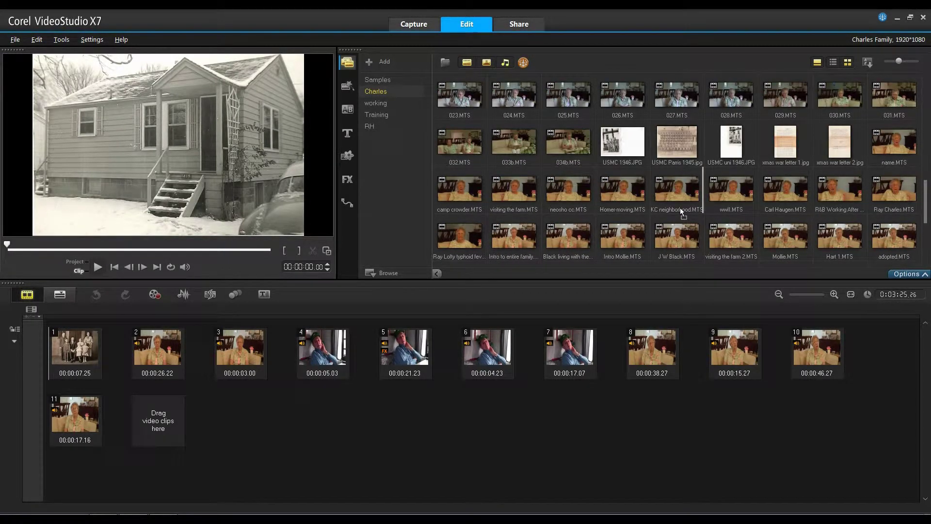
{"action": "mouse_move", "coordinate": [680, 208]}
{"action": "left_mouse_down"}
{"action": "mouse_move", "coordinate": [688, 244]}
{"action": "mouse_move", "coordinate": [690, 213]}
{"action": "left_mouse_up"}
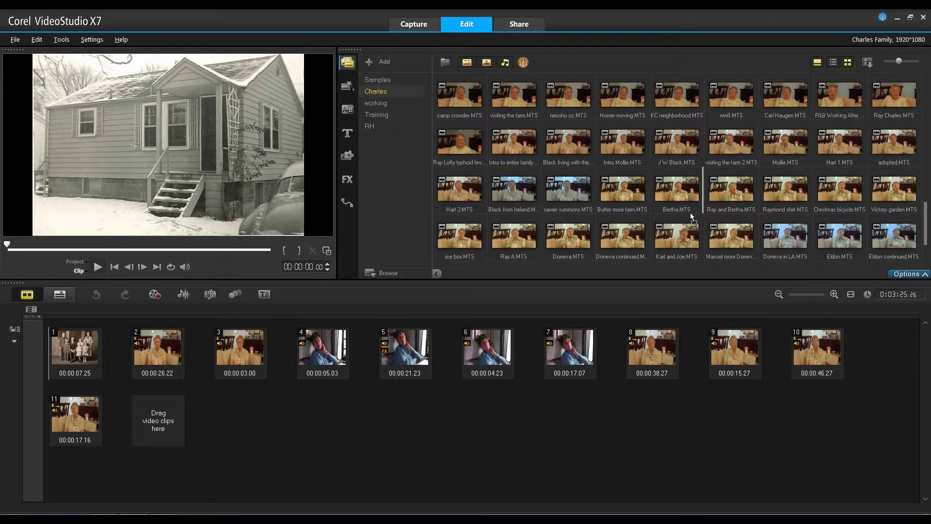
{"action": "mouse_move", "coordinate": [691, 212]}
{"action": "left_mouse_down"}
{"action": "mouse_move", "coordinate": [692, 251]}
{"action": "mouse_move", "coordinate": [695, 199]}
{"action": "mouse_move", "coordinate": [772, 192]}
{"action": "left_mouse_up"}
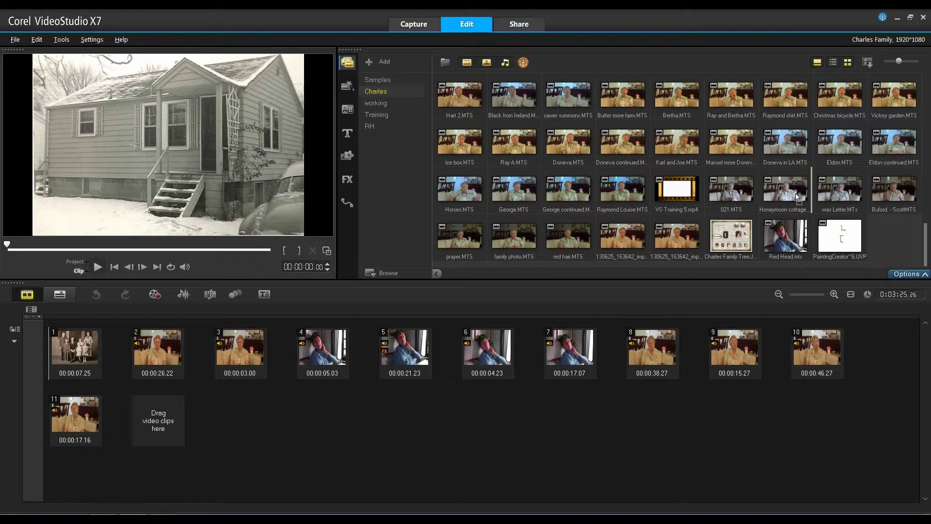
{"action": "left_click_drag", "start_coordinate": [812, 193], "coordinate": [811, 193]}
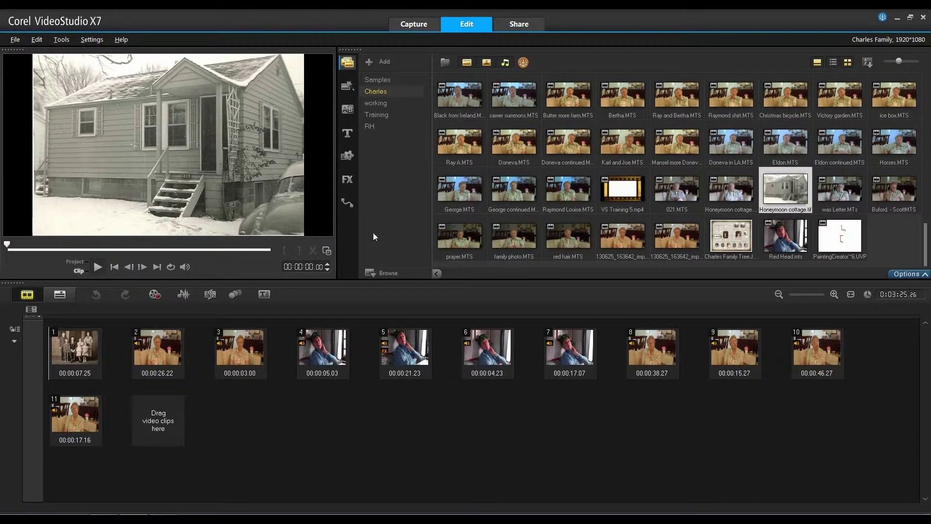
Switch to the Storyboard w narration workbook in Excel and review the Menu sheet's opening scene entry and the Children Questions sheet
{"action": "mouse_move", "coordinate": [103, 519]}
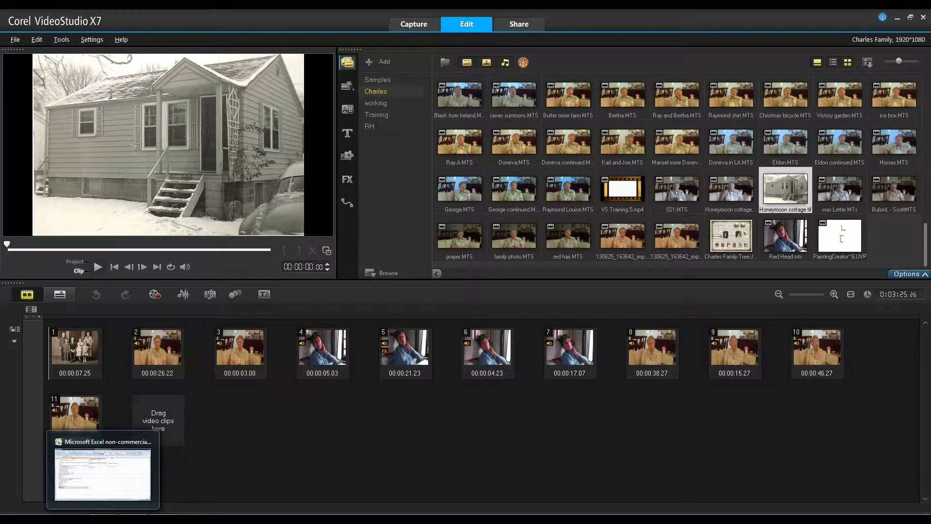
{"action": "left_click", "coordinate": [103, 473]}
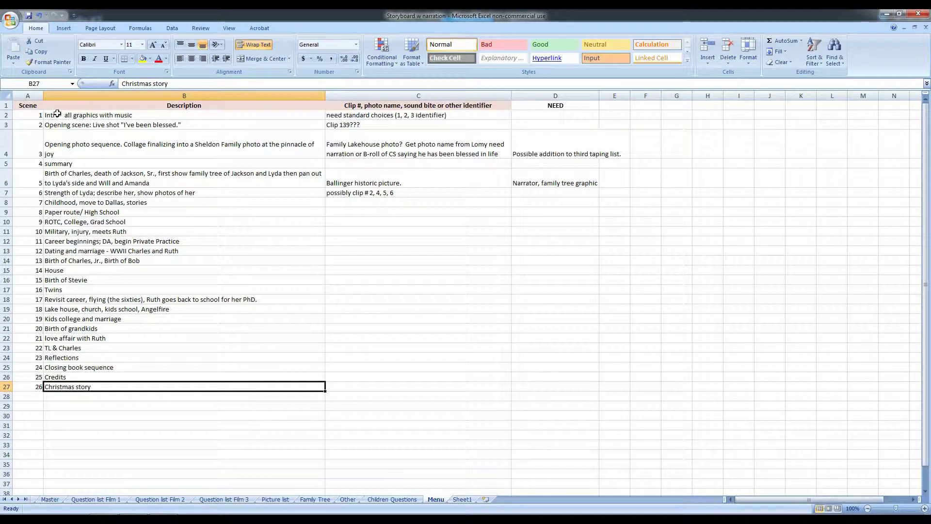
{"action": "left_click", "coordinate": [156, 125]}
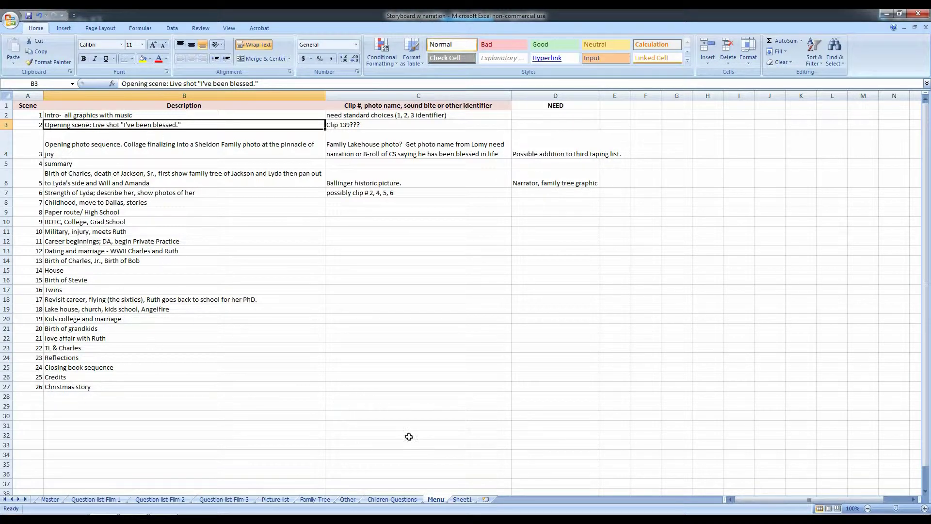
{"action": "left_click", "coordinate": [392, 499]}
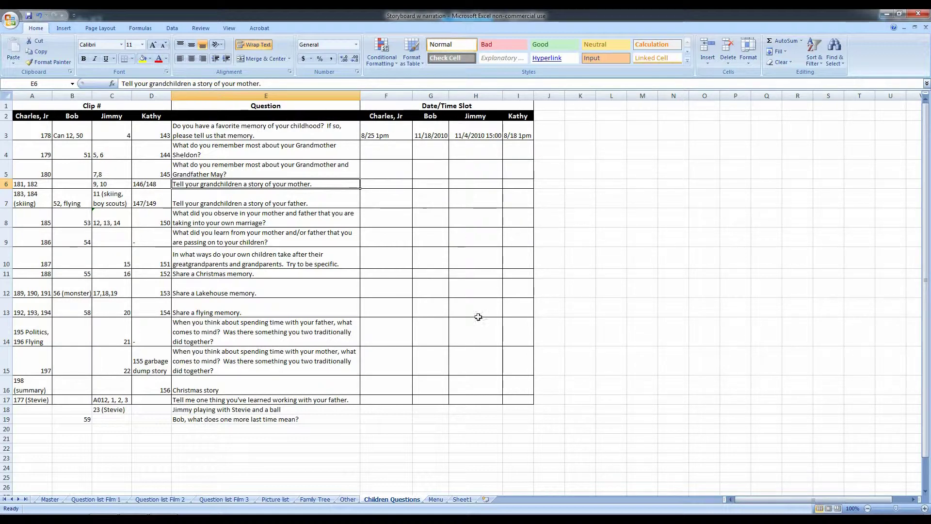
Examine the Ballinger street photos and the needed period-picture list on the Other sheet, selecting the 1915-1935 filling station entry
{"action": "left_click", "coordinate": [347, 499]}
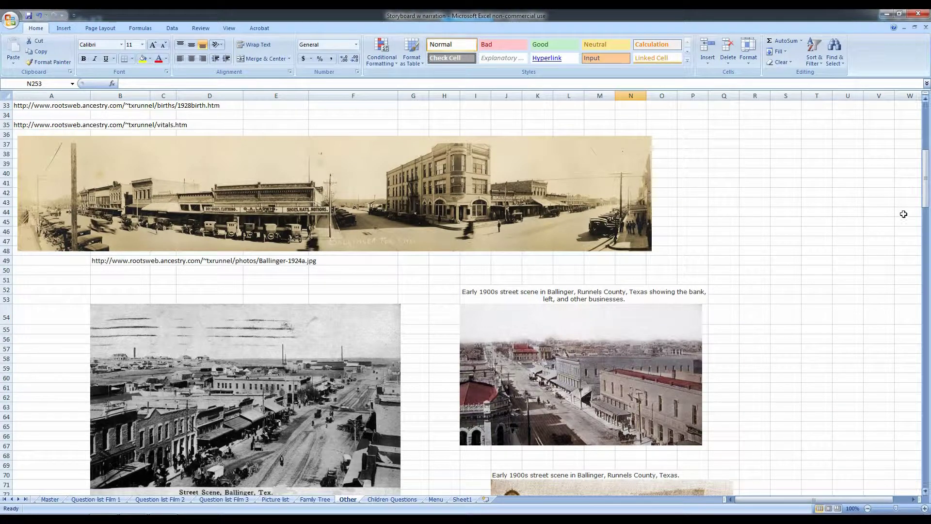
{"action": "left_click_drag", "start_coordinate": [926, 169], "coordinate": [927, 173]}
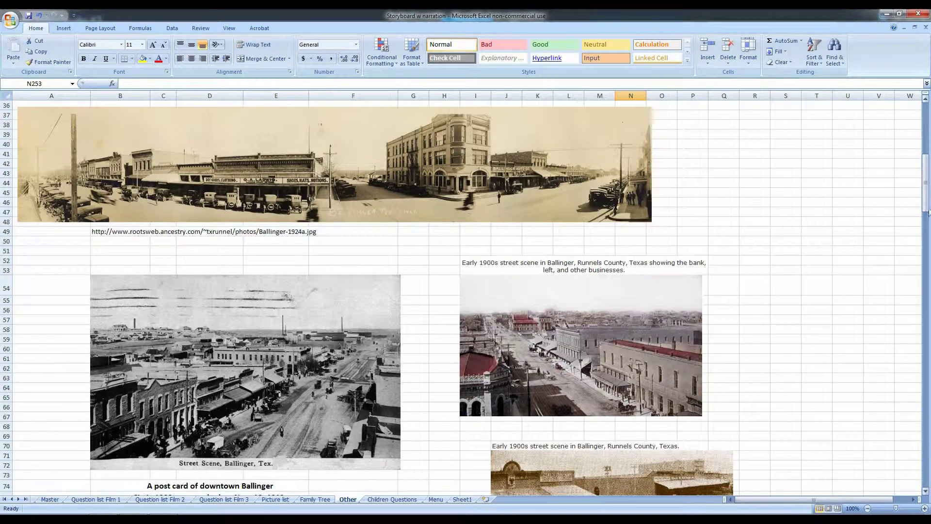
{"action": "left_click", "coordinate": [927, 185]}
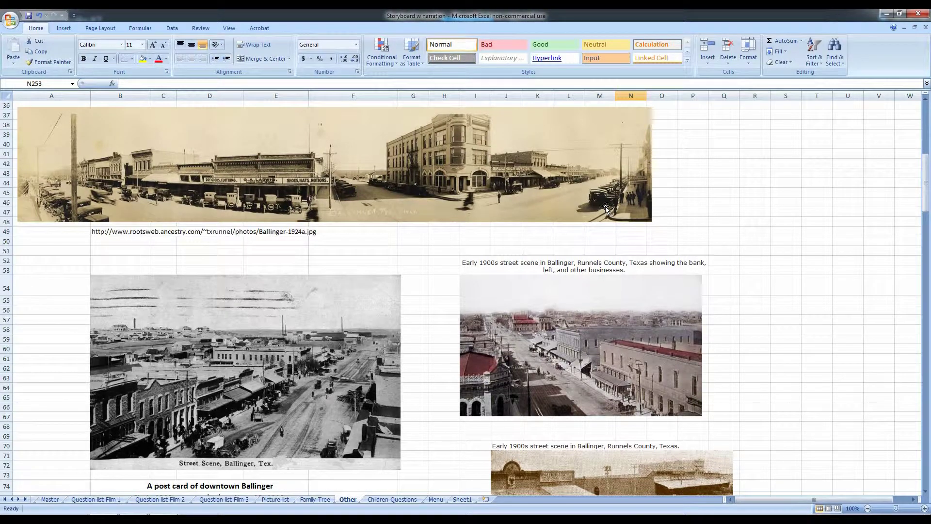
{"action": "left_click", "coordinate": [926, 191]}
{"action": "left_click_drag", "start_coordinate": [925, 192], "coordinate": [927, 193]}
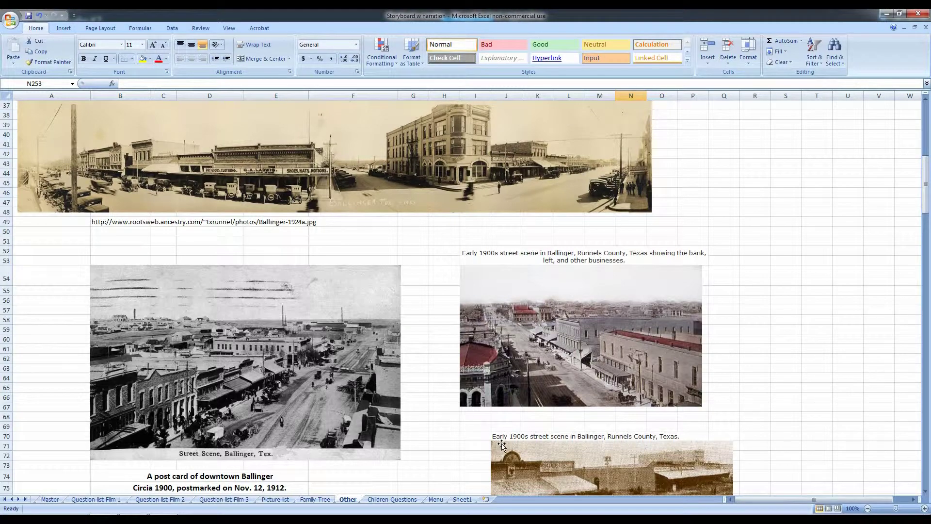
{"action": "left_click_drag", "start_coordinate": [926, 194], "coordinate": [929, 278]}
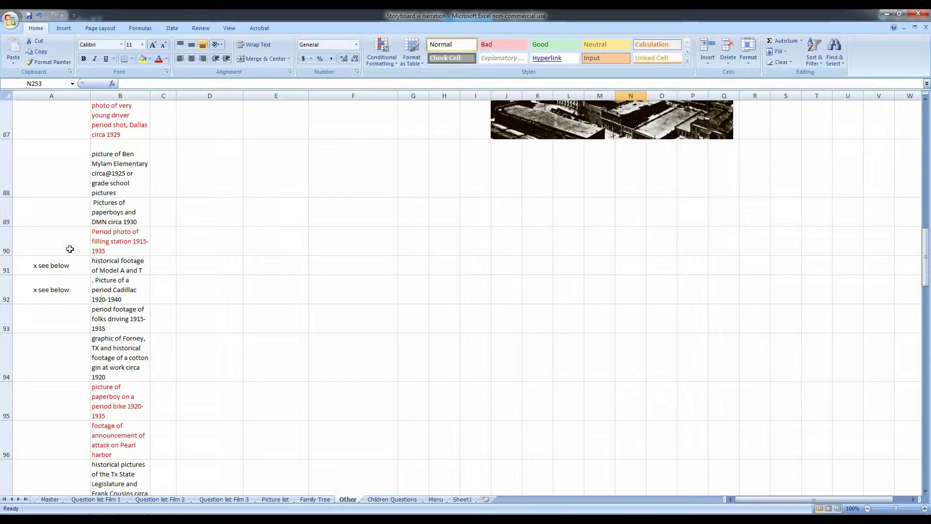
{"action": "left_click", "coordinate": [110, 238]}
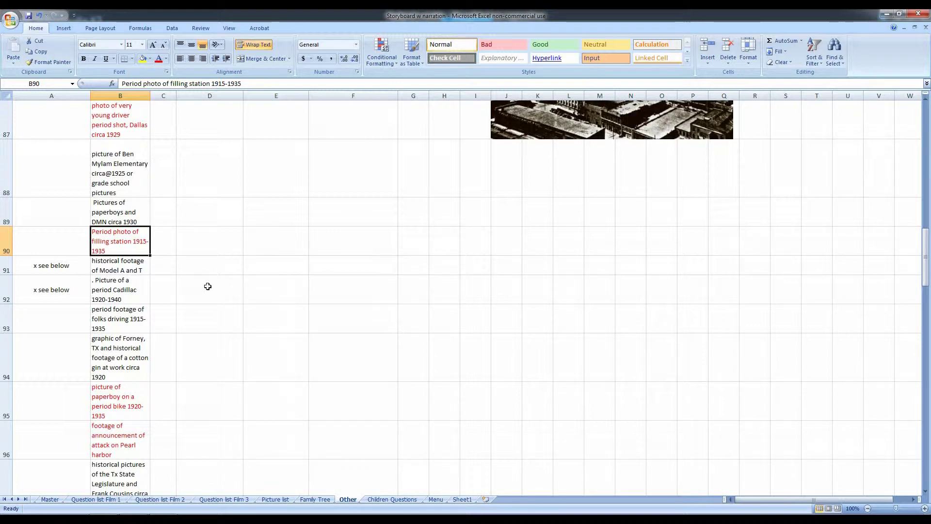
Look through the Family Tree, Picture list, Question list Film 2, Question list Film 1 and Master sheets
{"action": "left_click", "coordinate": [316, 499]}
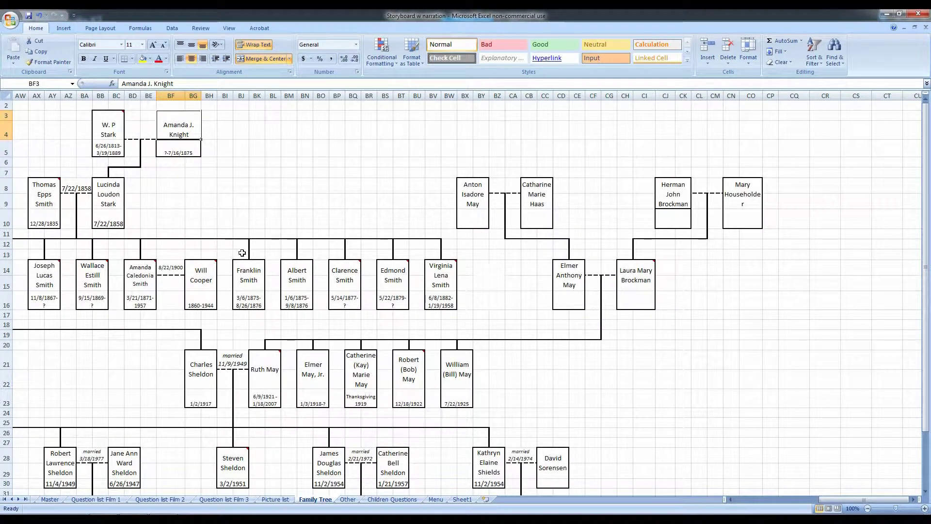
{"action": "left_click", "coordinate": [275, 499]}
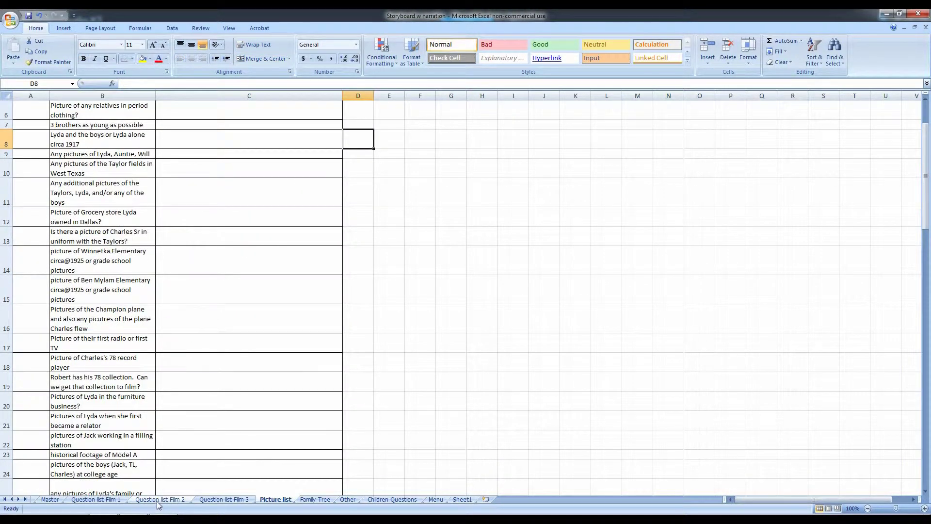
{"action": "left_click", "coordinate": [158, 501]}
{"action": "left_click", "coordinate": [101, 500]}
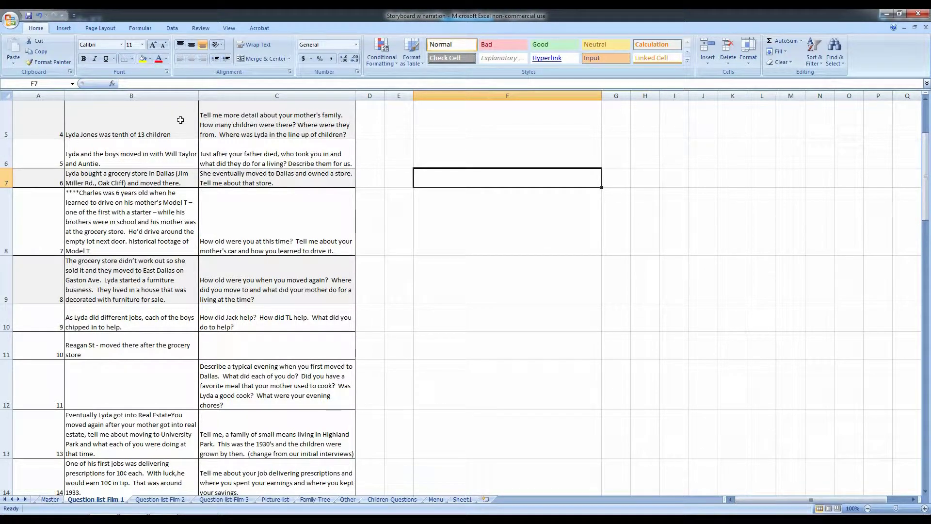
{"action": "key", "text": "ctrl+Page_Up"}
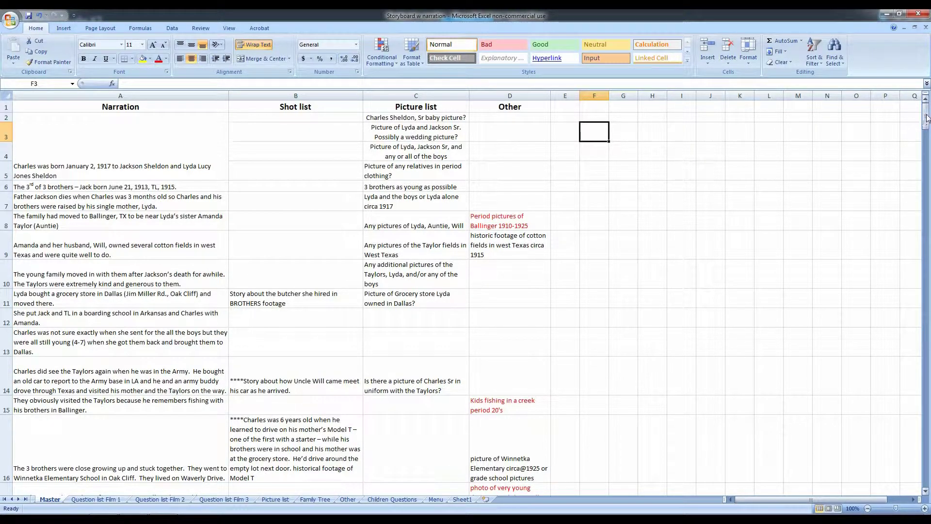
Move row 42, the college and Times Herald narration, above the paper route row 41 on the Master sheet using cut and insert
{"action": "left_click_drag", "start_coordinate": [927, 118], "coordinate": [915, 314]}
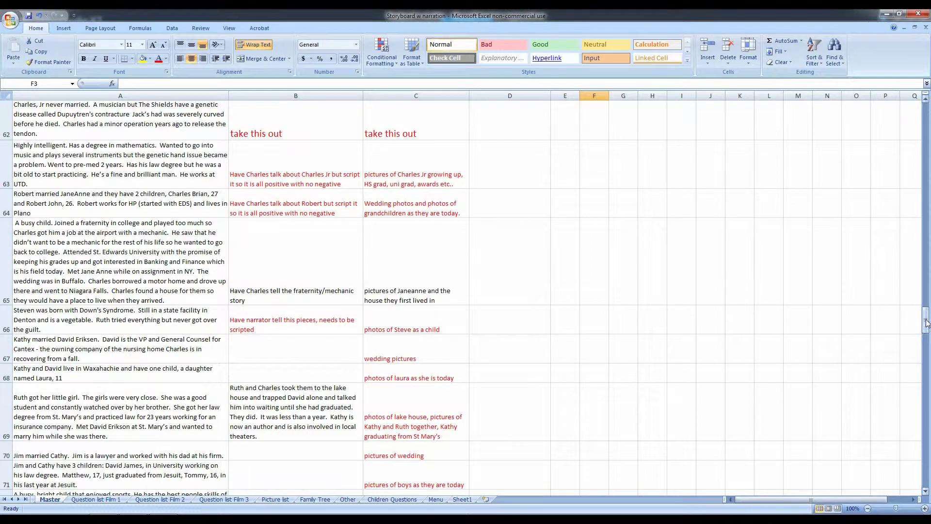
{"action": "scroll", "coordinate": [912, 316], "scroll_direction": "up", "scroll_amount": 9}
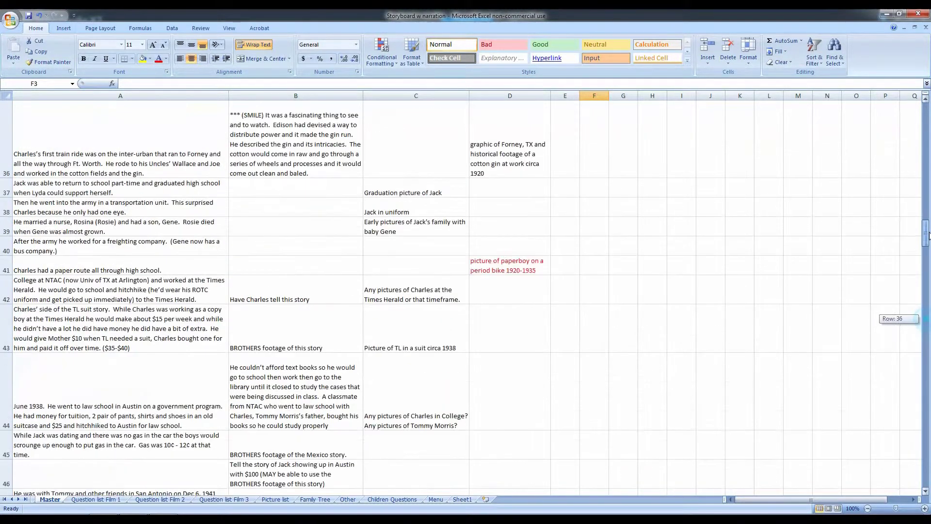
{"action": "left_click", "coordinate": [5, 285]}
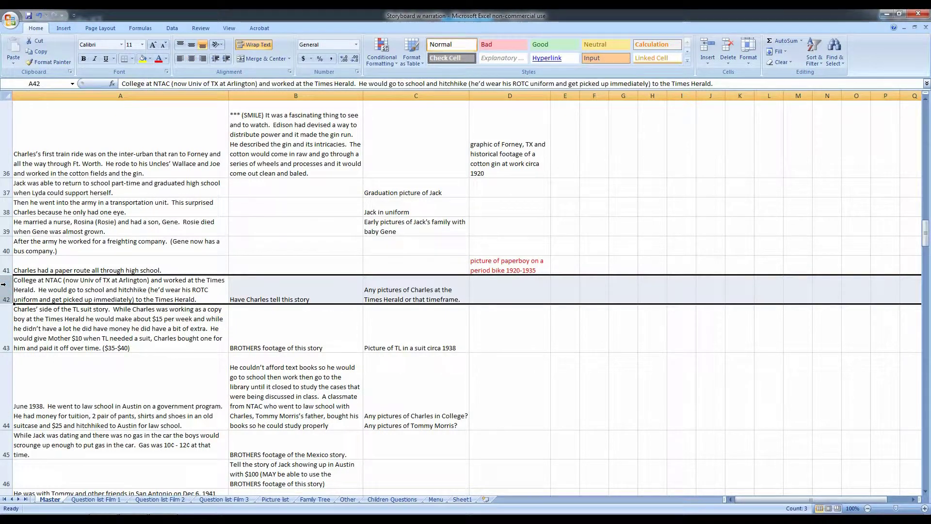
{"action": "right_click", "coordinate": [4, 285]}
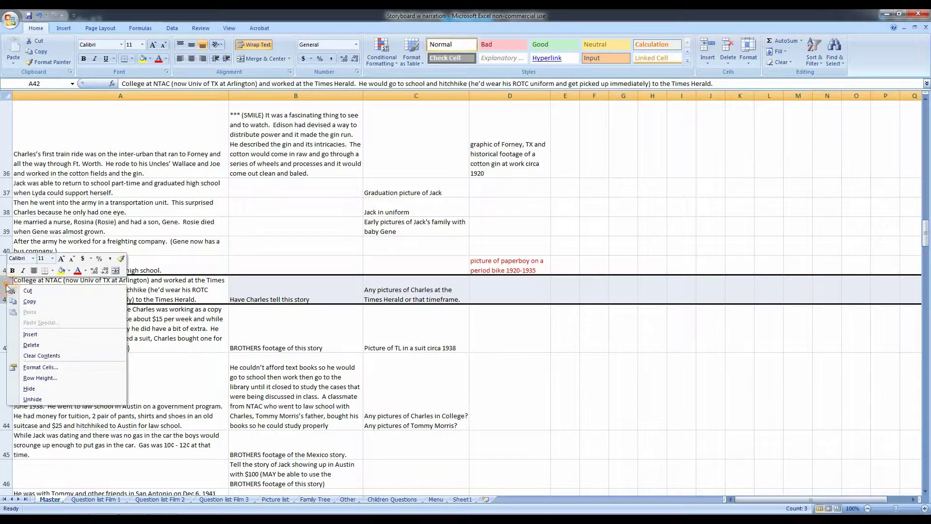
{"action": "left_click", "coordinate": [19, 290]}
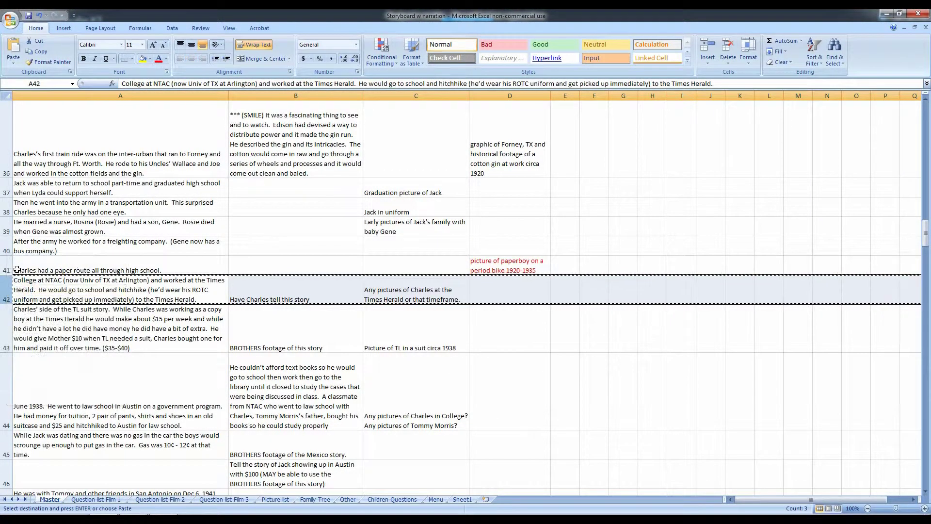
{"action": "left_click", "coordinate": [5, 261]}
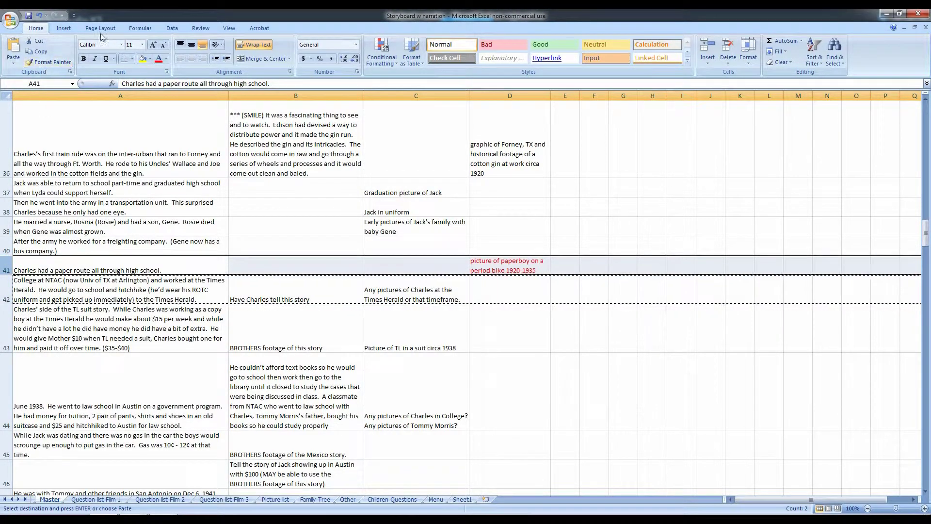
{"action": "right_click", "coordinate": [21, 263]}
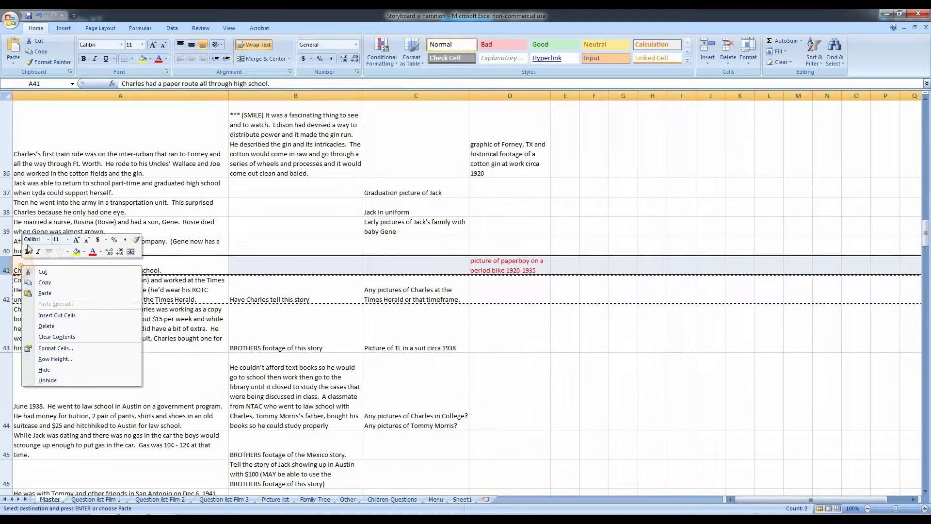
{"action": "left_click", "coordinate": [58, 315]}
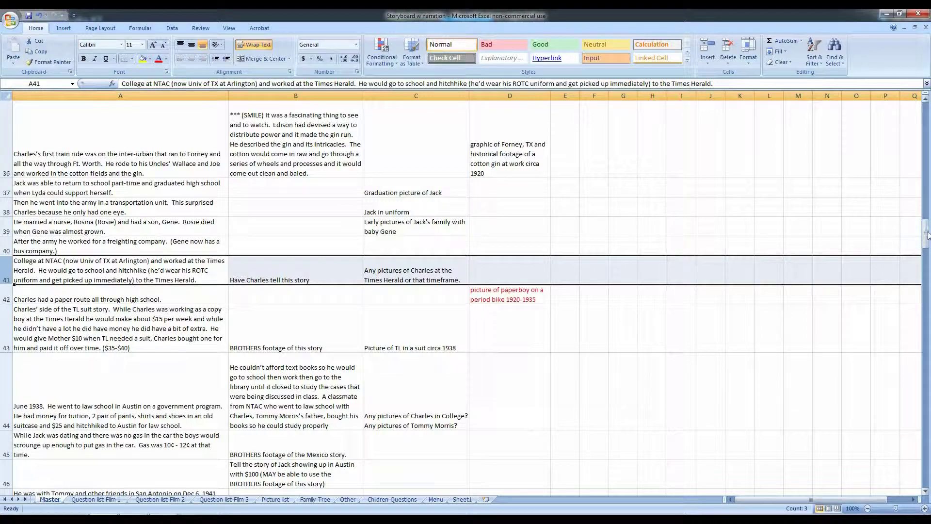
{"action": "left_click_drag", "start_coordinate": [926, 234], "coordinate": [927, 109]}
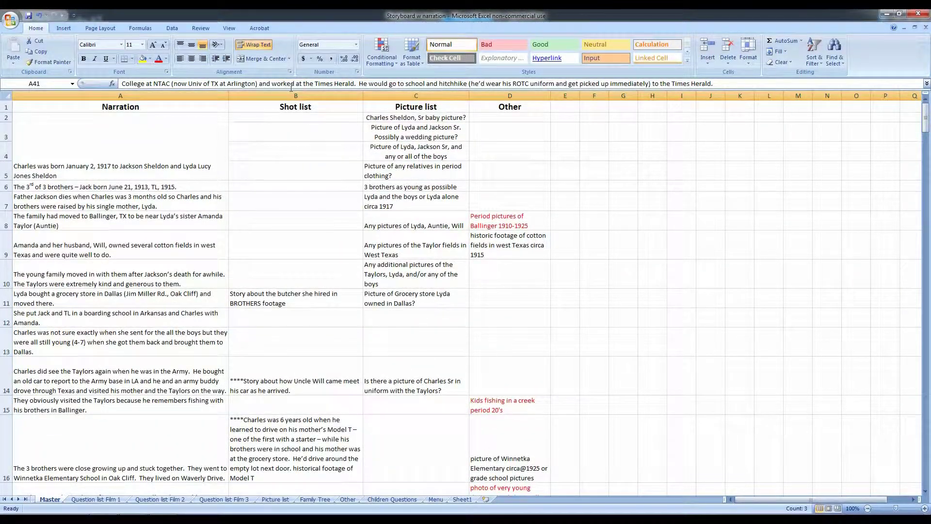